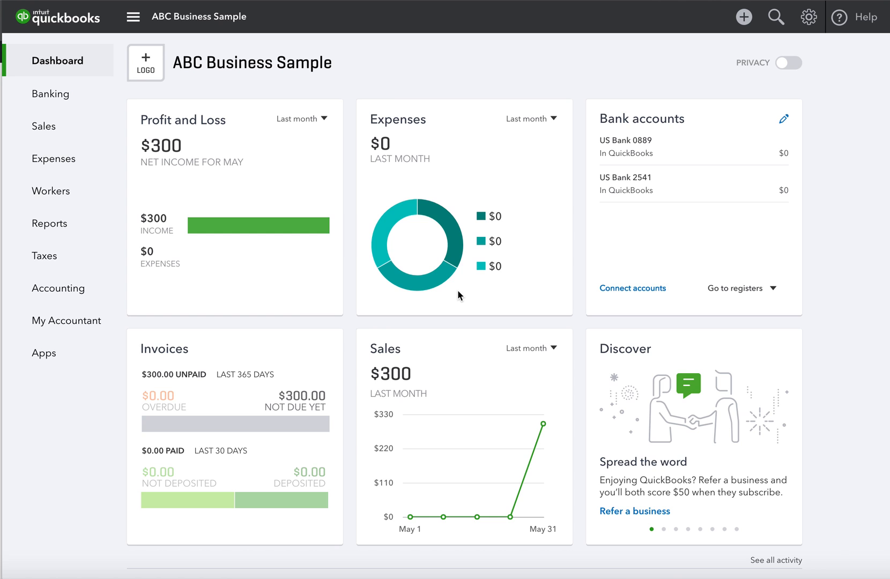
- Open a blank new-vendor form from the Vendors tab under Expenses
left_click(54, 163)
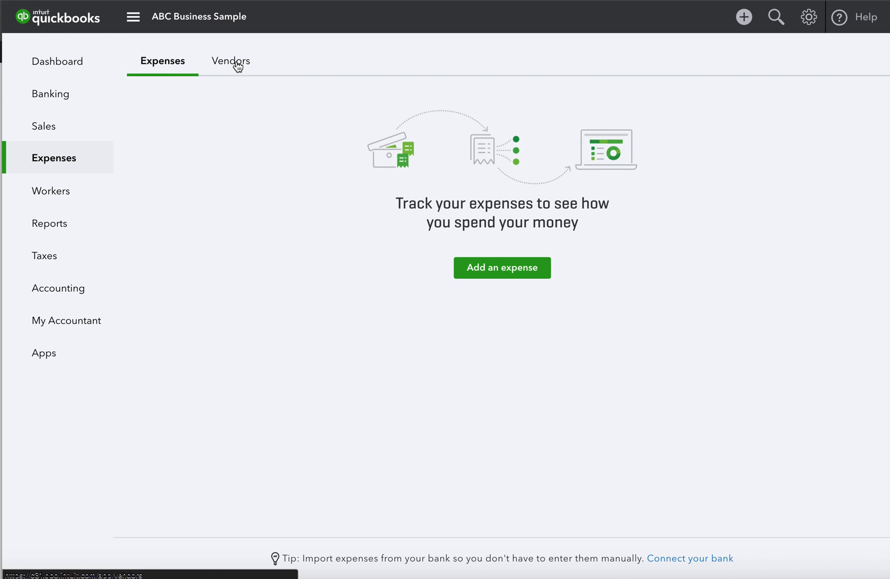
left_click(237, 66)
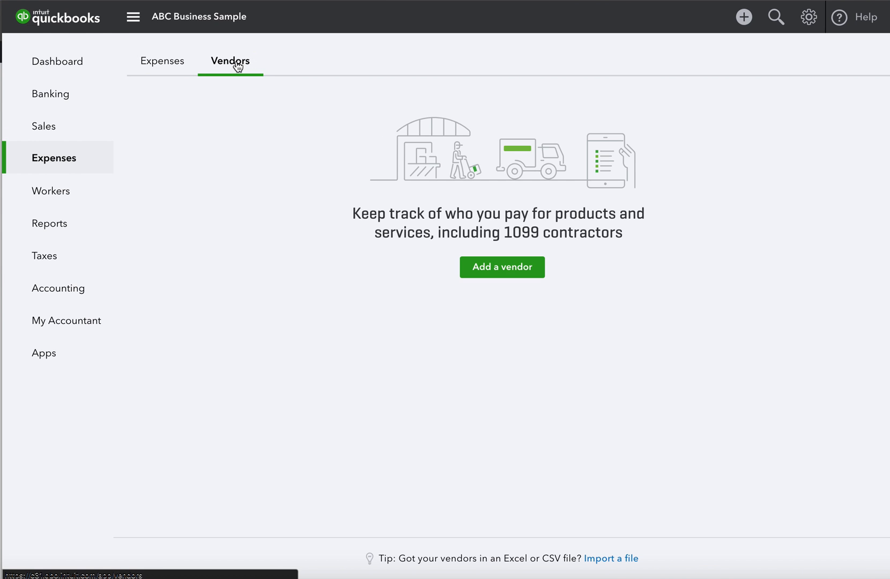
left_click(506, 270)
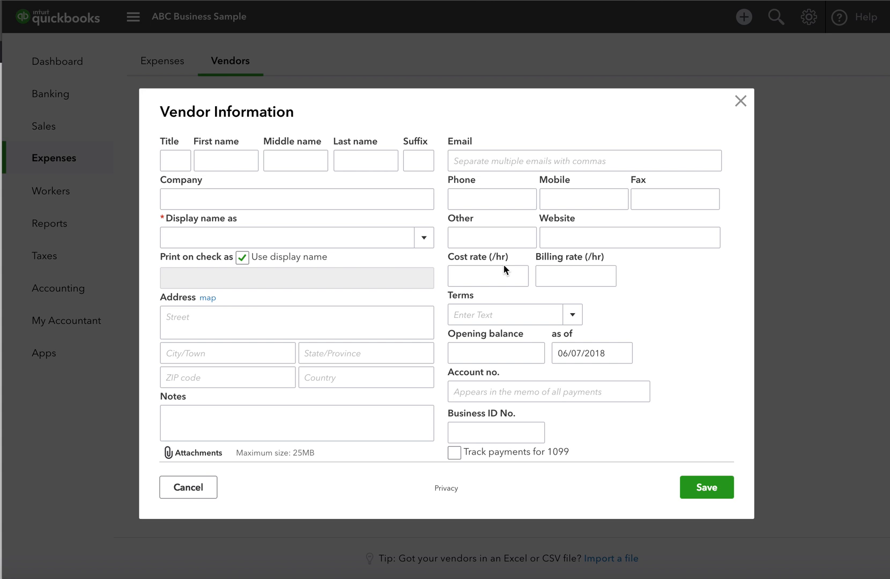
- Enter USPS as the company and use it as the display name
left_click(232, 159)
left_click(227, 204)
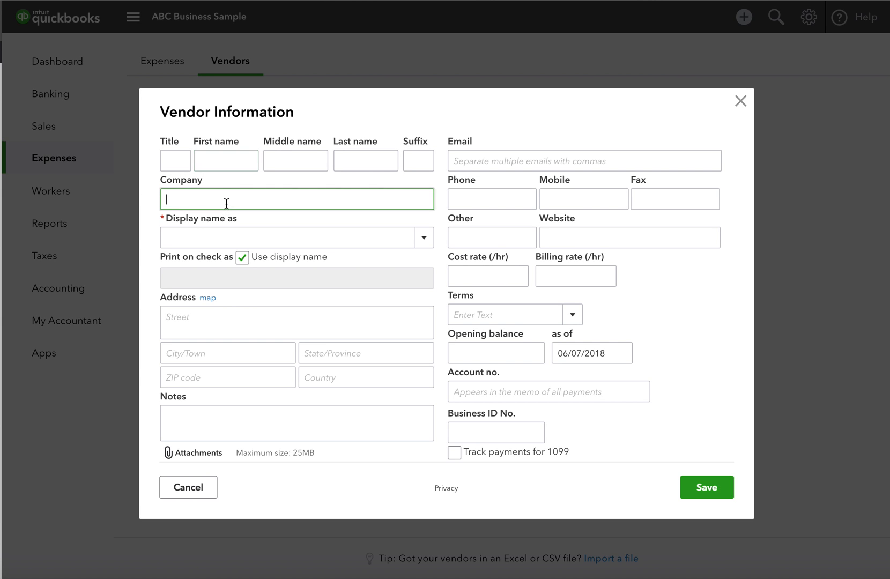
type("USPS")
left_click(235, 236)
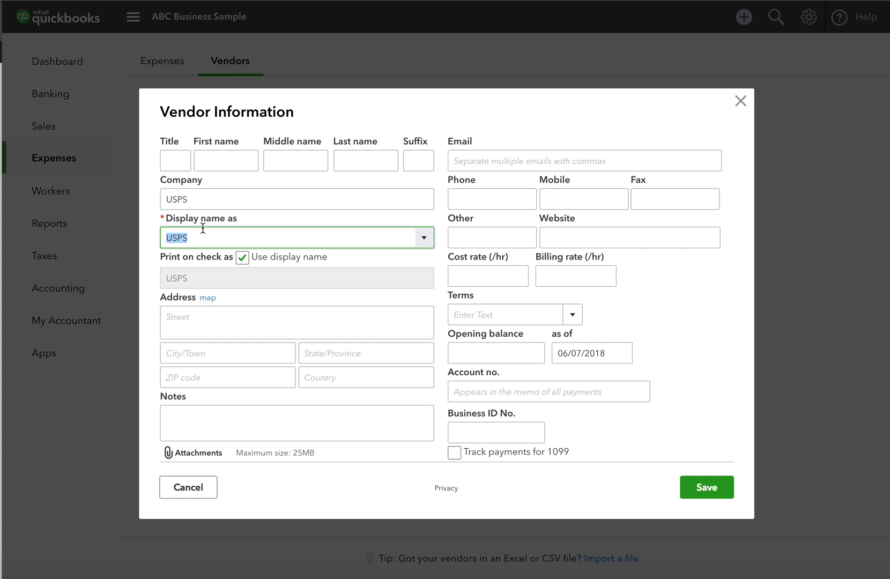
- Have checks print as 'United States Postal Service' instead of the display name
left_click(241, 259)
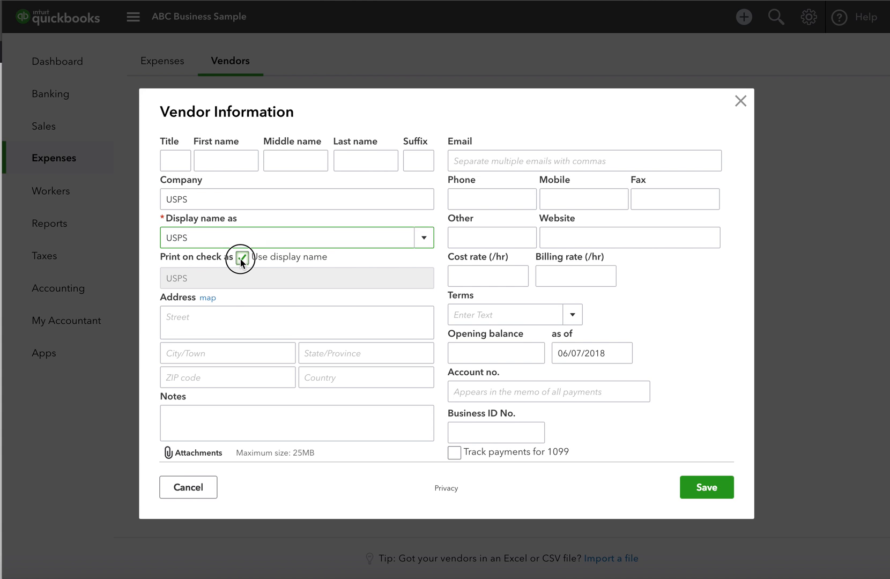
left_click(169, 280)
type("U")
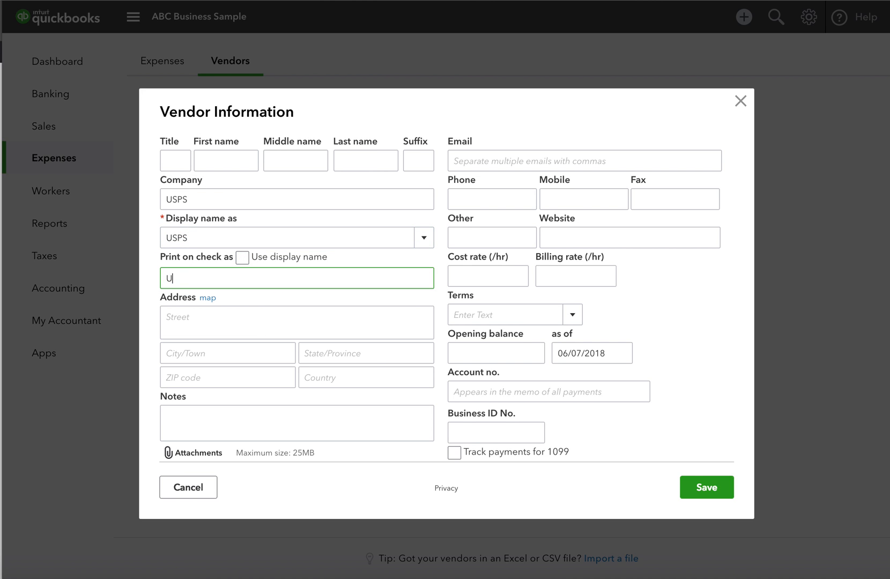
type("nited States Postal Service")
left_click(194, 321)
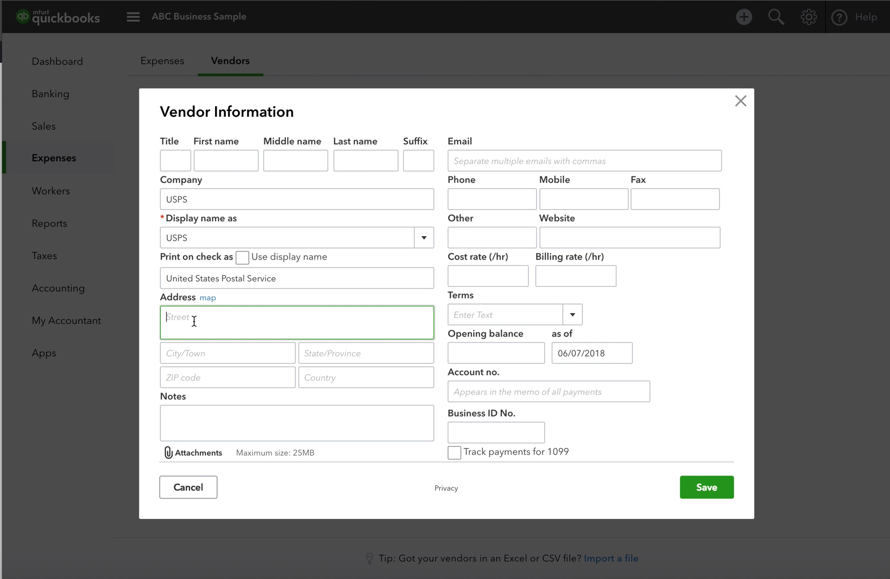
left_click(429, 241)
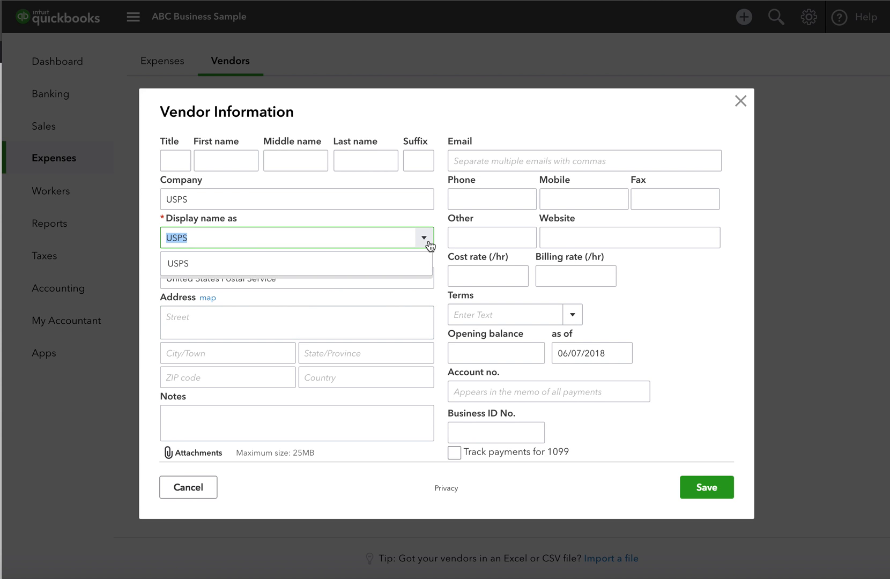
left_click(429, 243)
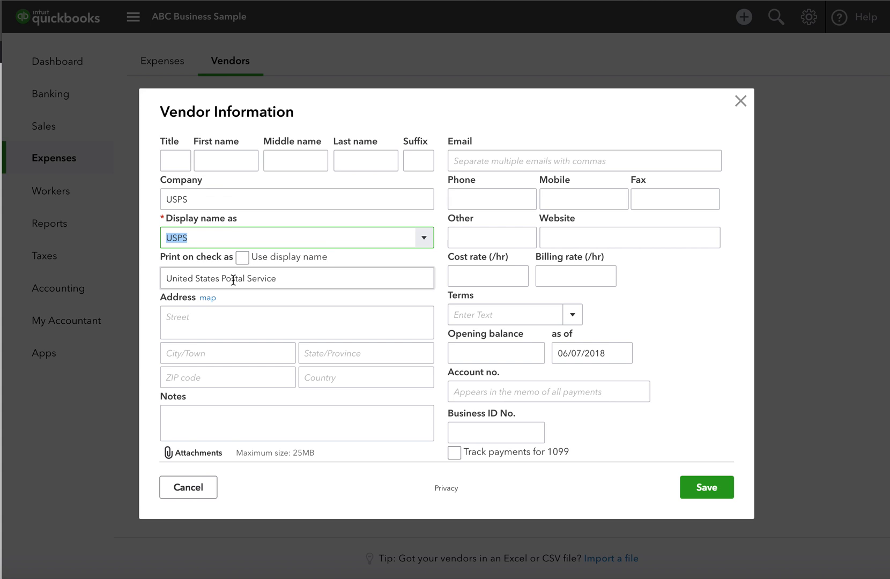
- Enter the contact's first and last name and make it the display name
left_click(227, 161)
type("Joe")
key("Tab")
key("Tab")
type("Smith")
key("Tab")
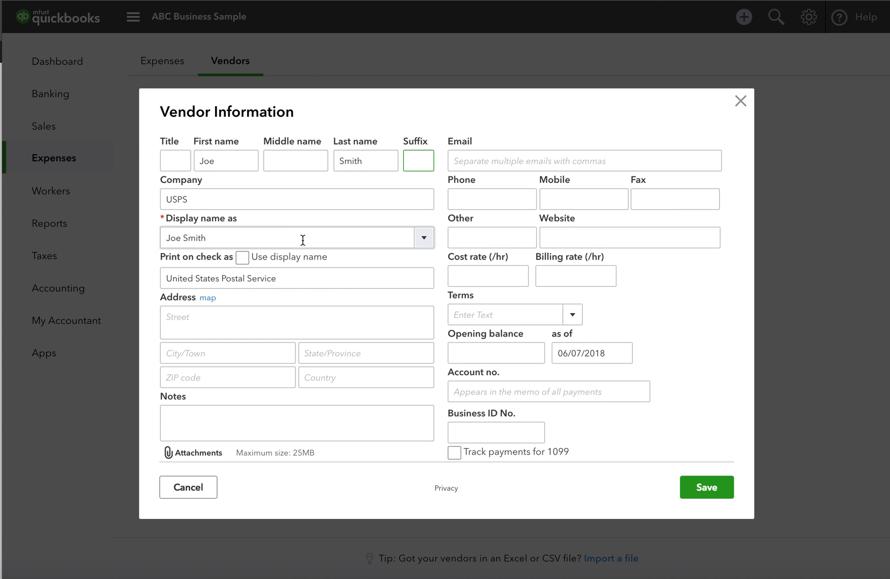
left_click(424, 237)
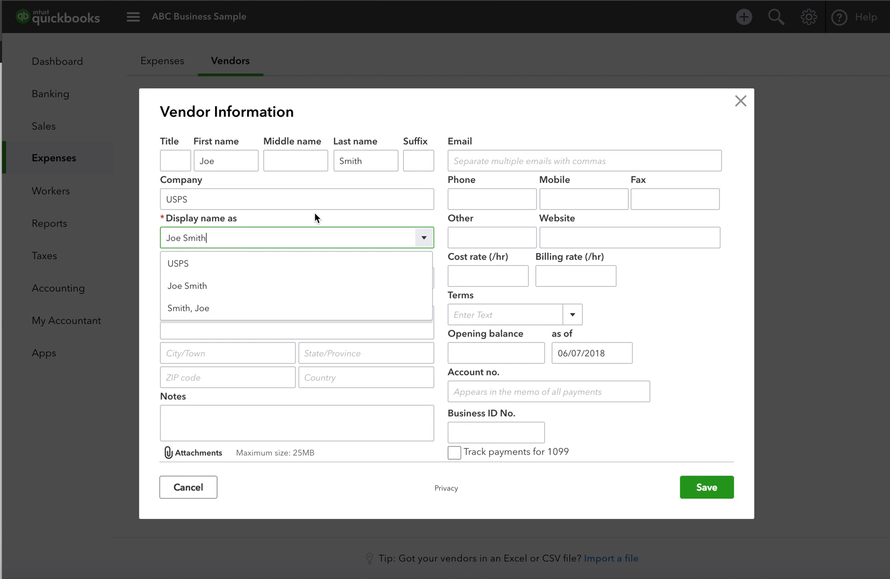
left_click(423, 238)
left_click(342, 278)
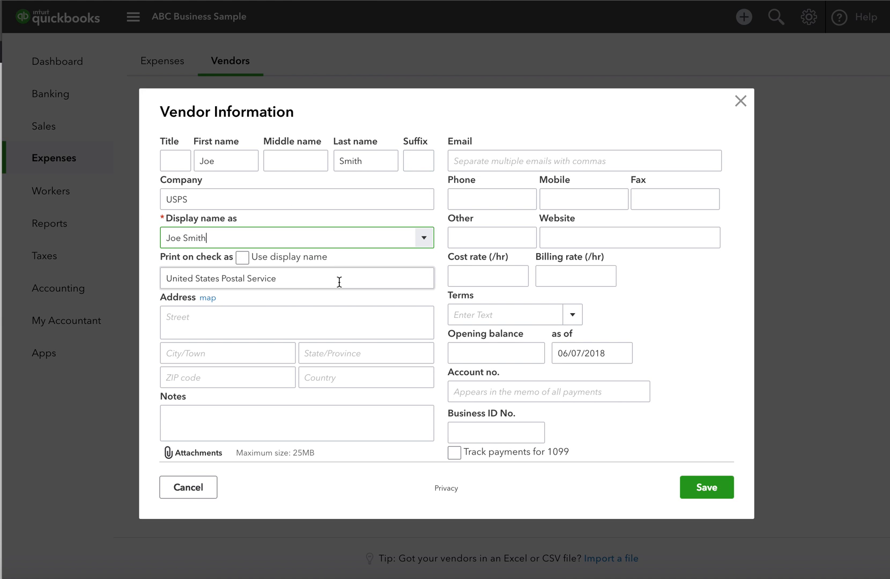
triple_click(313, 282)
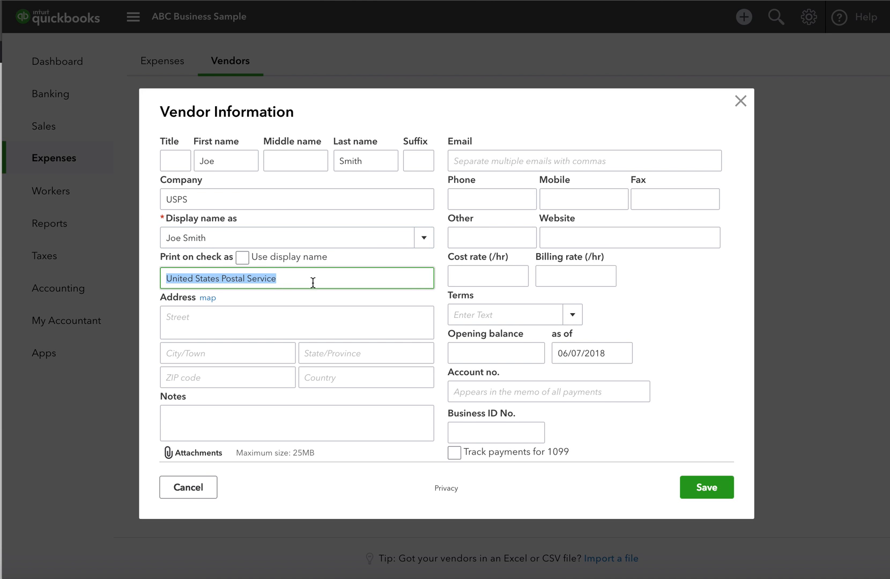
- Fill in the vendor's street address, city, state and ZIP code
left_click(300, 313)
type("123")
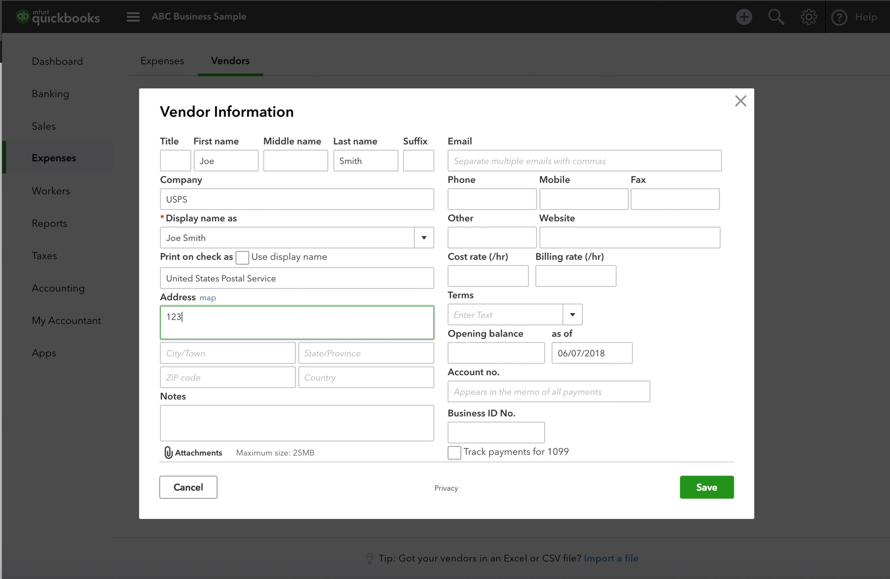
type(" First Ave.")
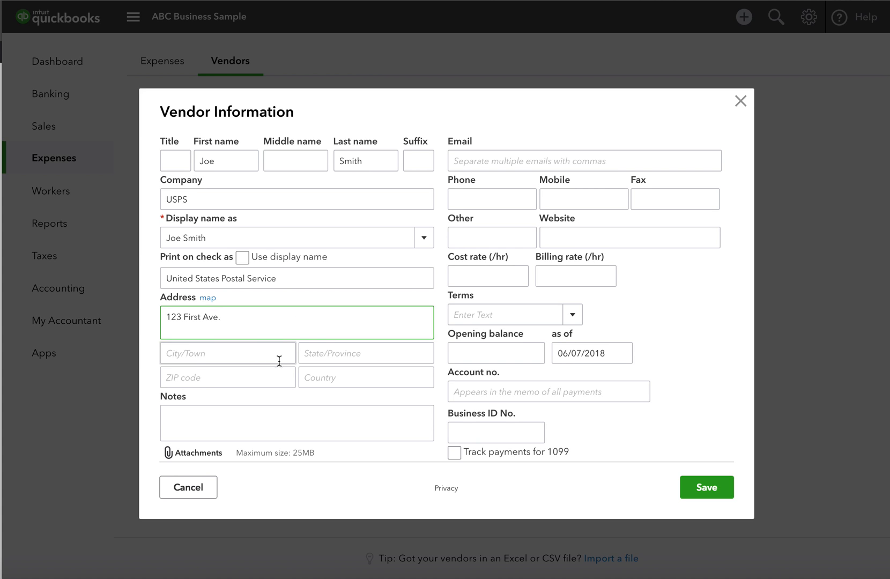
left_click(262, 356)
type("Anywhere")
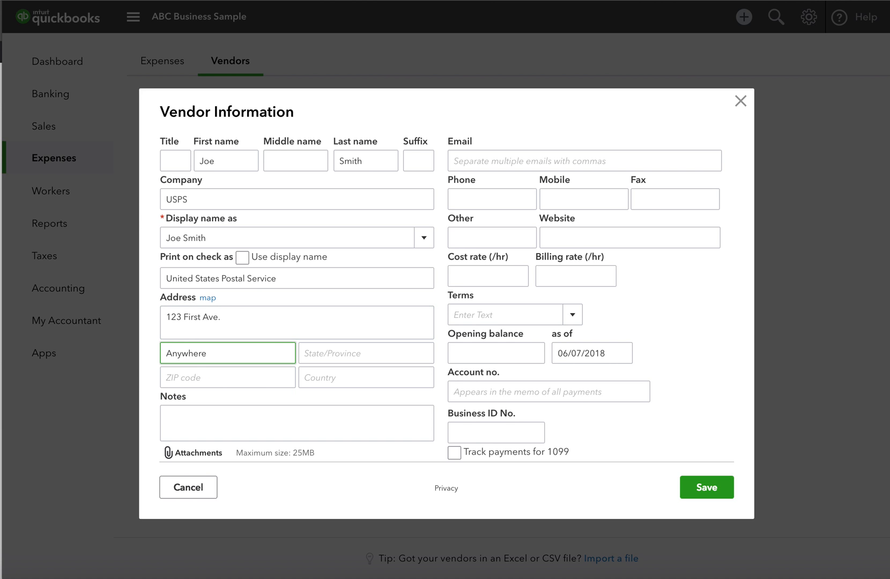
key("Tab")
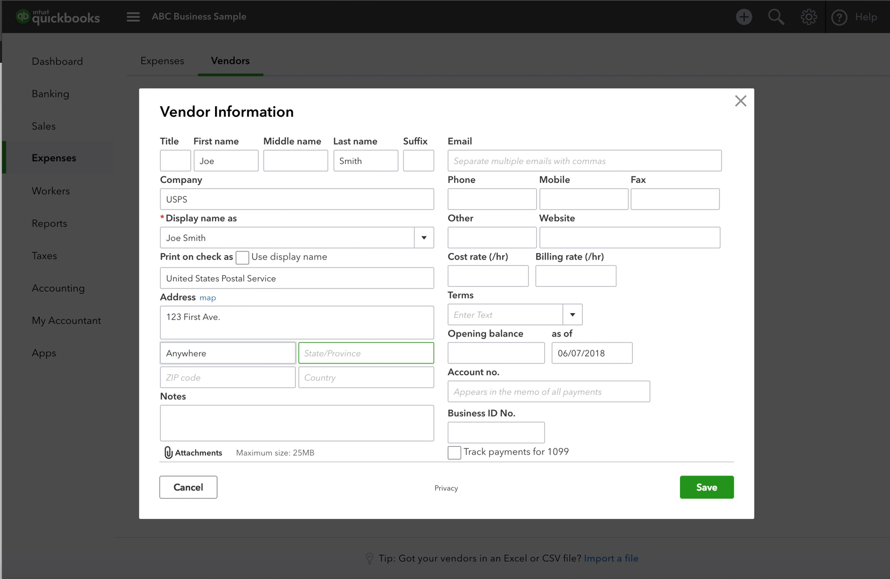
type("CO")
key("Tab")
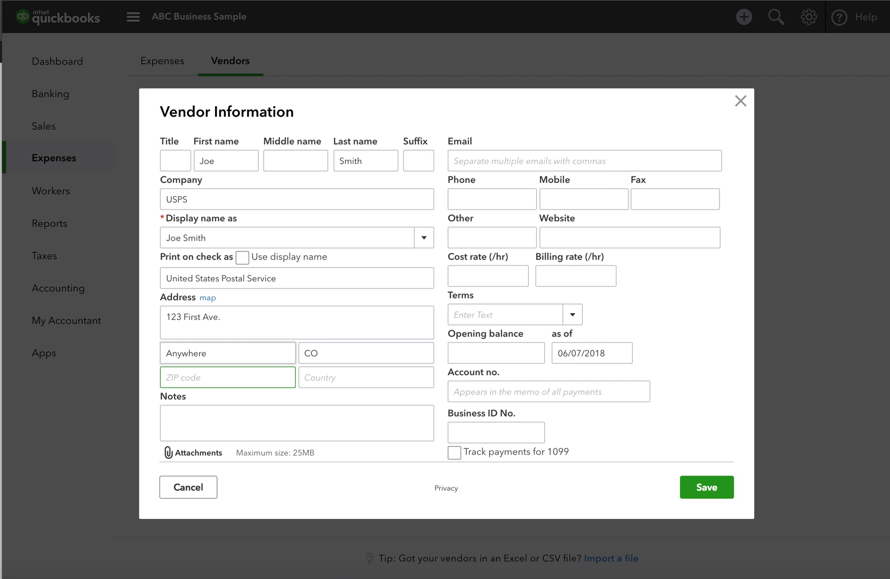
type("12345")
left_click(272, 417)
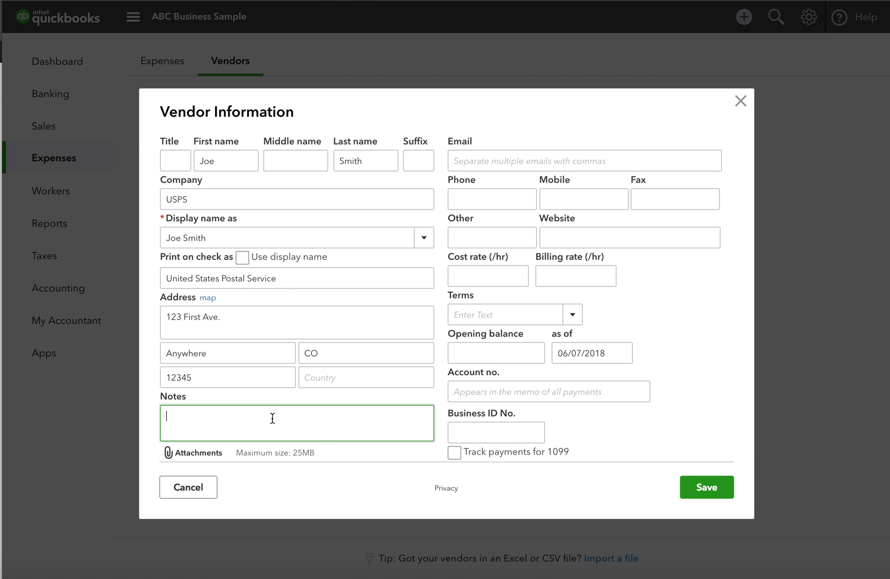
- Enter the vendor's e-mail address
left_click(513, 160)
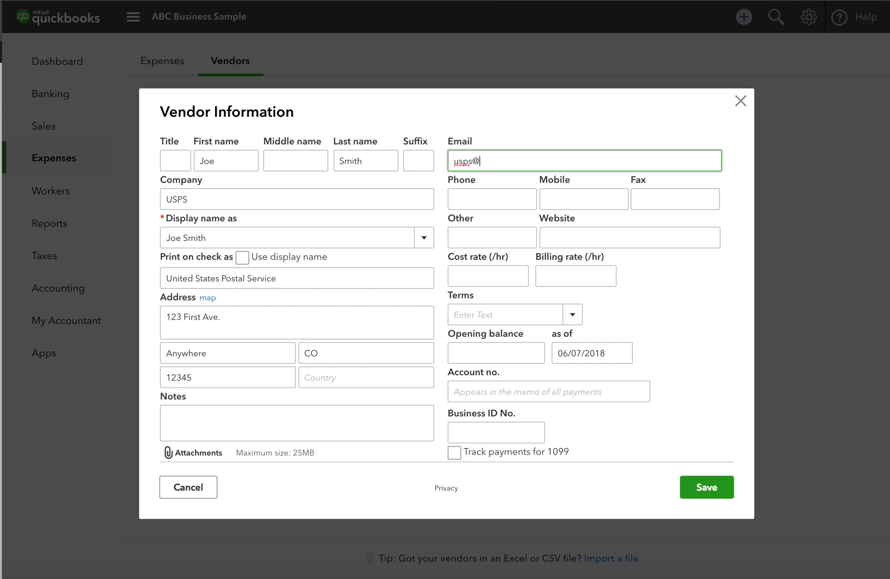
key("Tab")
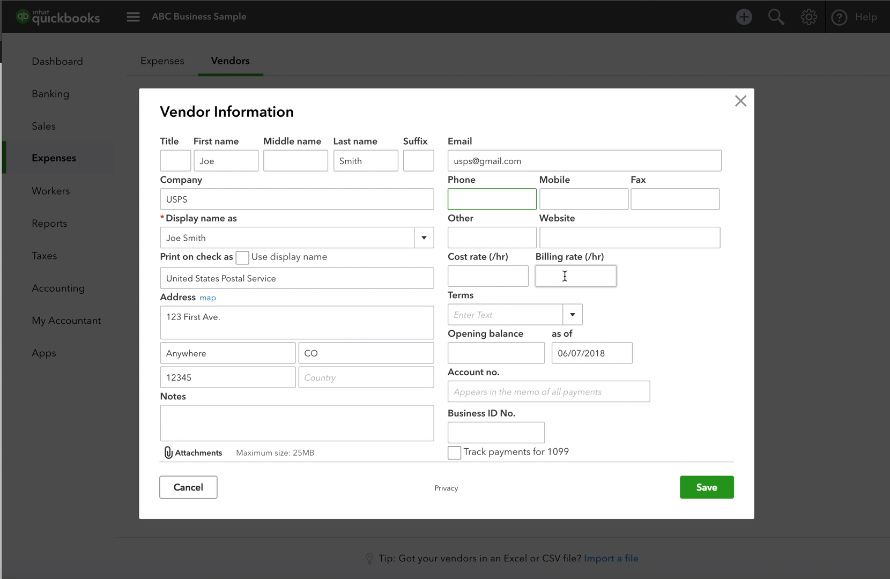
- Set the vendor's payment terms to Net 15
left_click(573, 316)
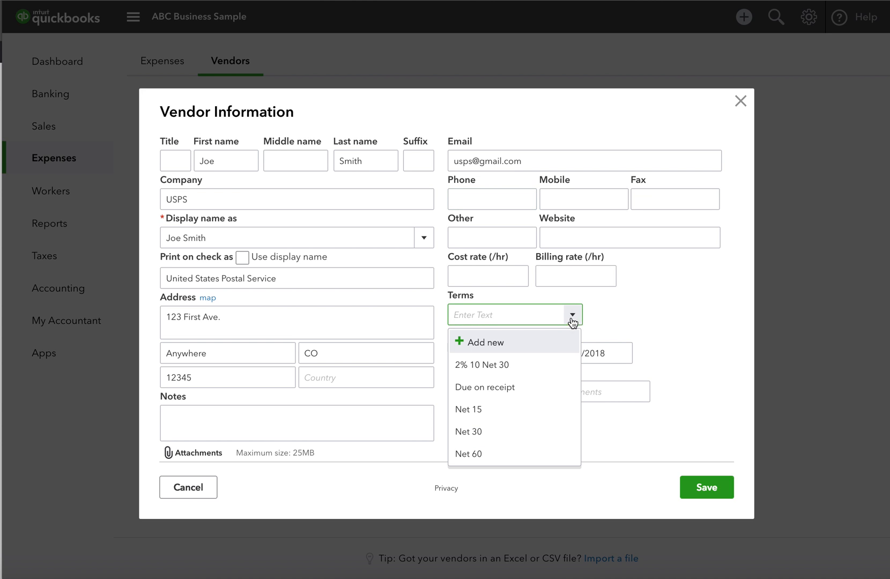
left_click(487, 410)
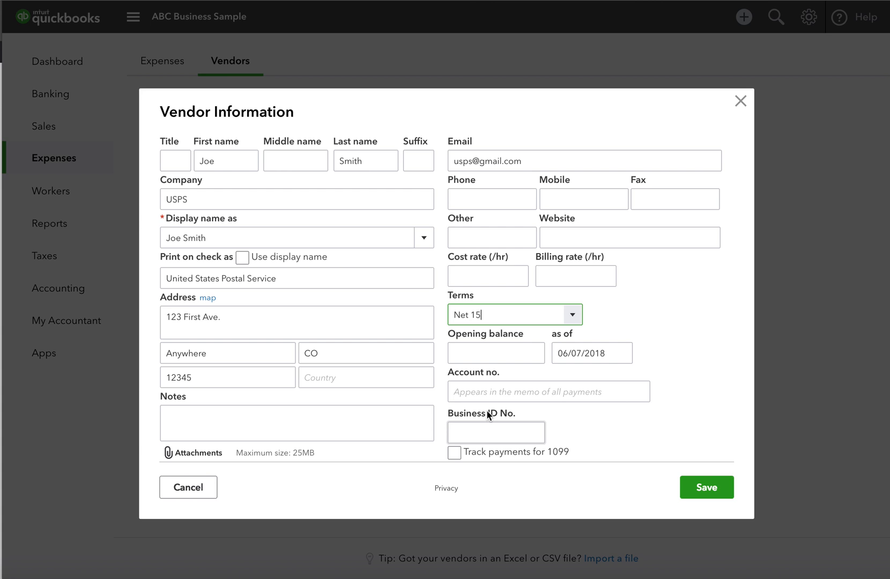
left_click(530, 358)
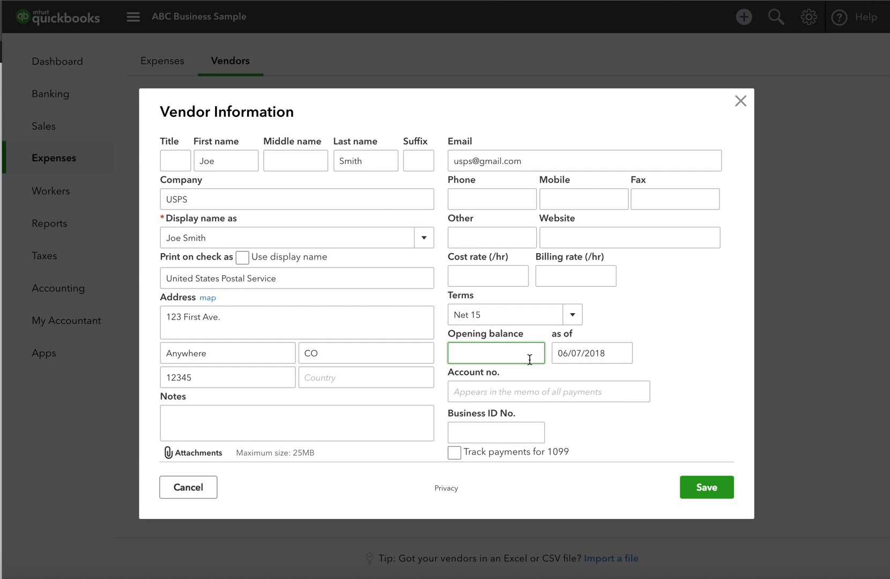
left_click(532, 392)
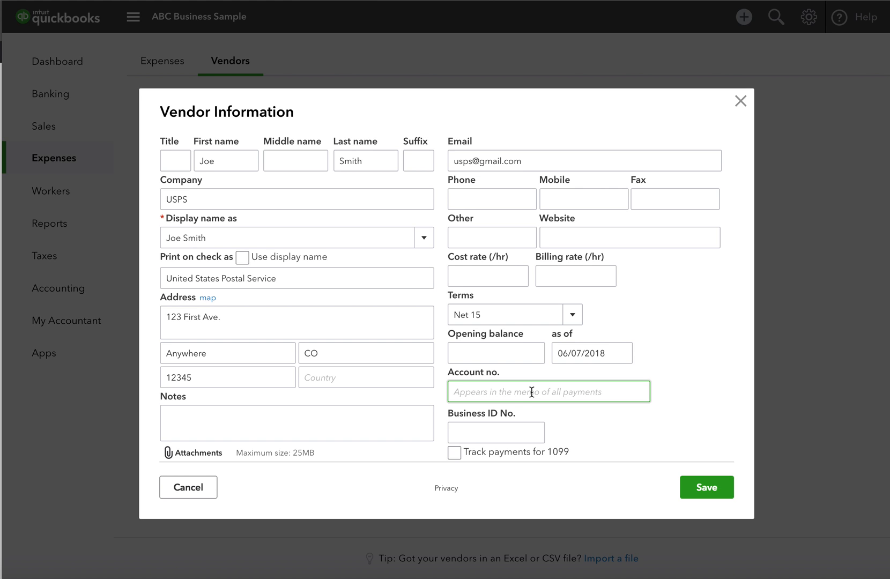
- Check Track payments for 1099 in the lower part of the vendor form
scroll(531, 394, "down", 2)
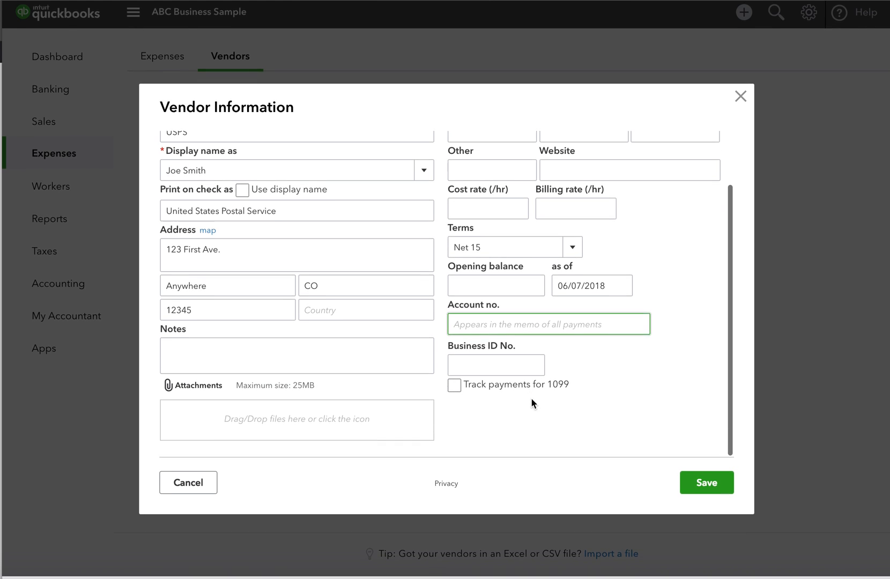
left_click(508, 369)
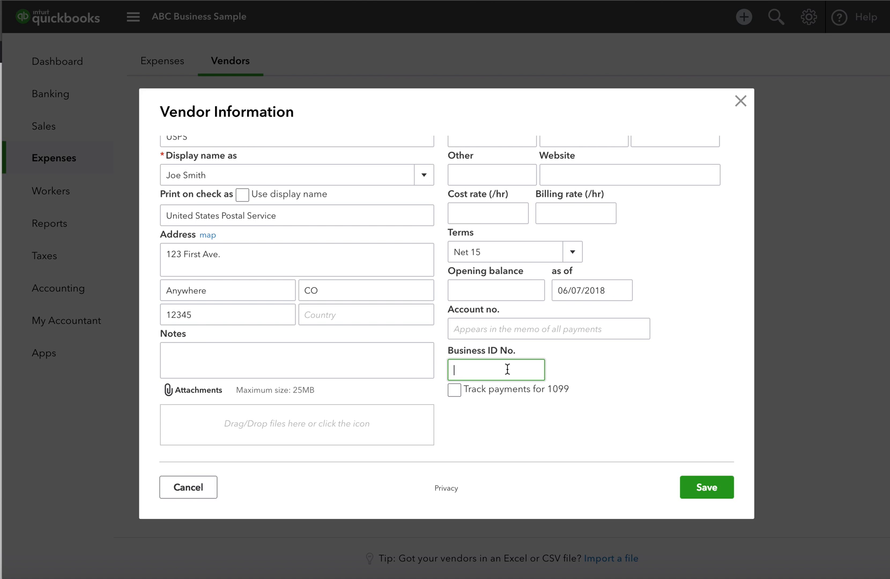
left_click(455, 391)
- Cancel the attachment file dialog and save the USPS vendor
left_click(365, 429)
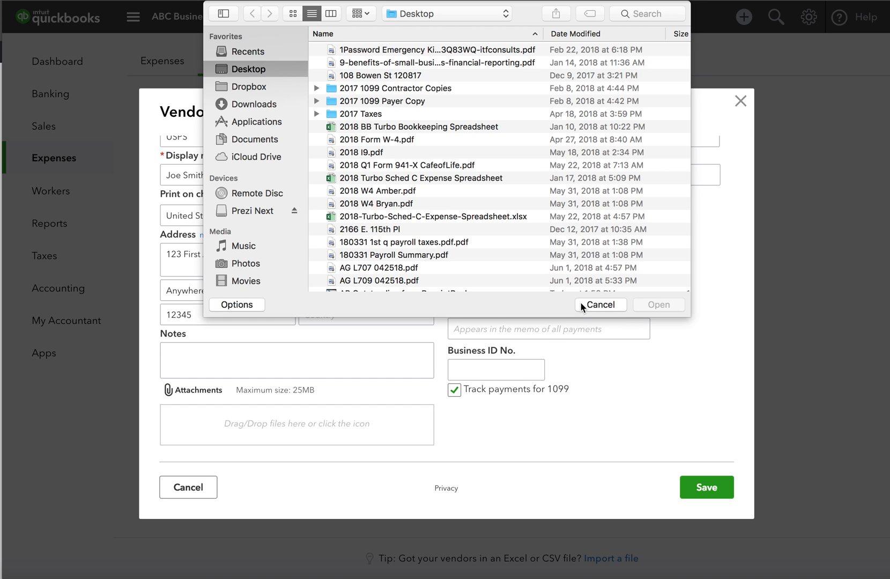
left_click(586, 303)
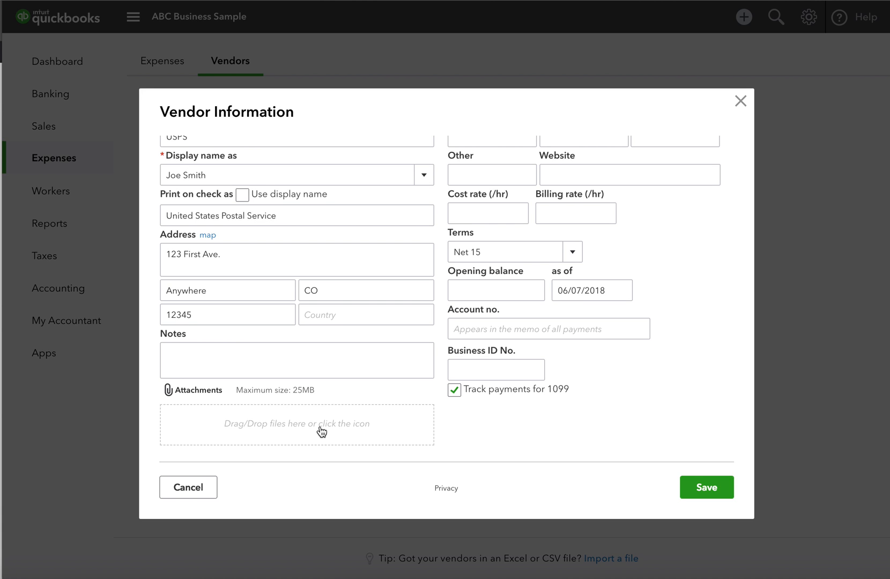
left_click(704, 488)
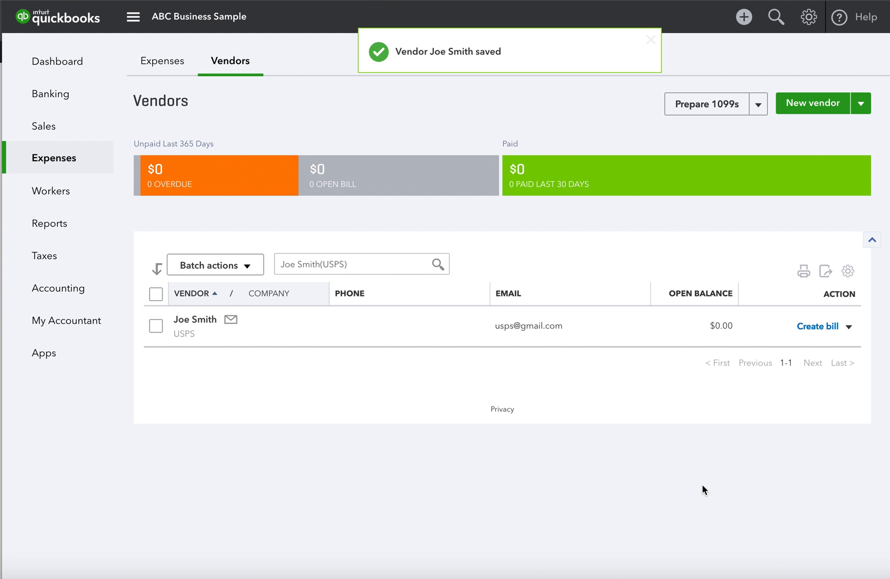